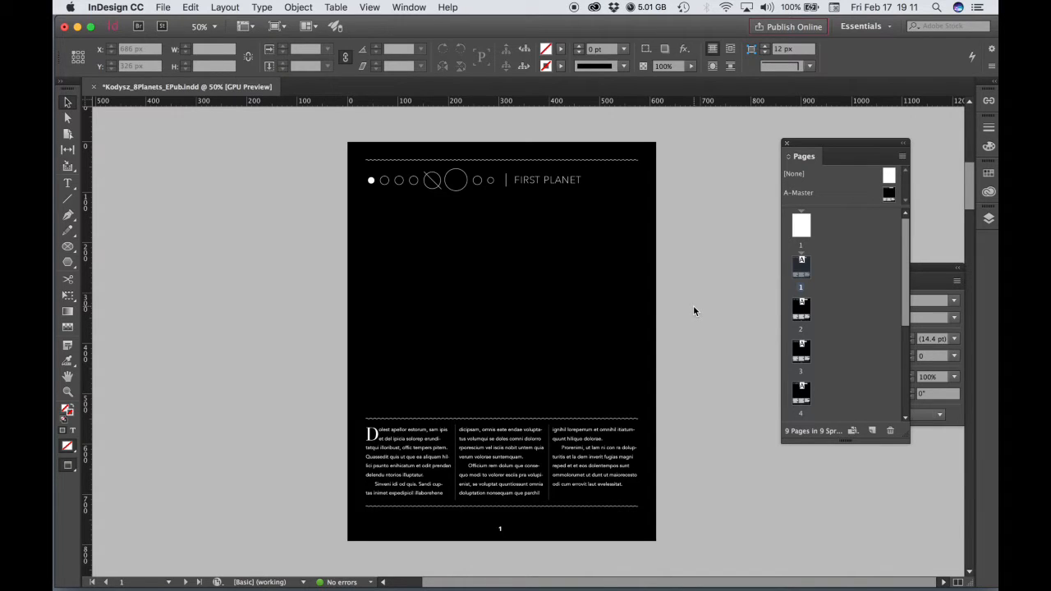
# - Place Kodysz_GasPlanetRings.jpg from the Desktop onto page 5, sized to cover the full 612 by 792 px page
pyautogui.moveTo(906, 273); pyautogui.dragTo(906, 330)
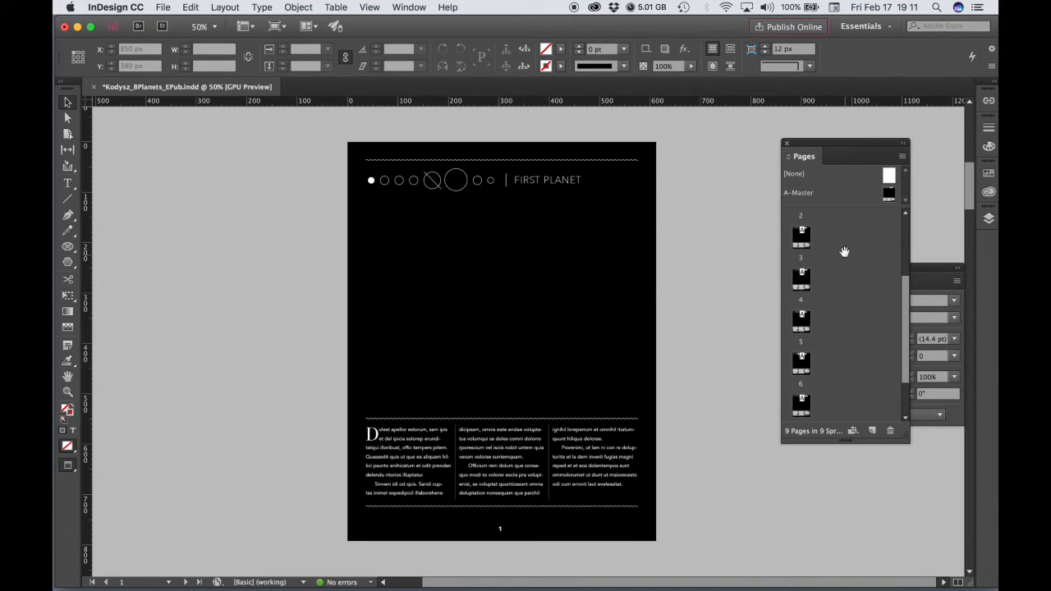
pyautogui.doubleClick(803, 328)
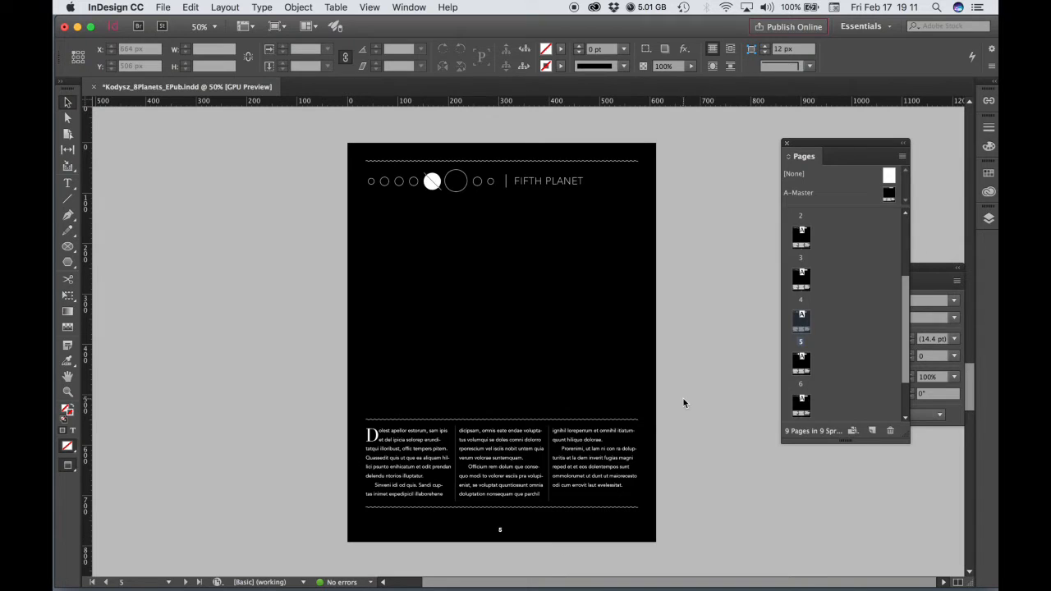
pyautogui.click(162, 7)
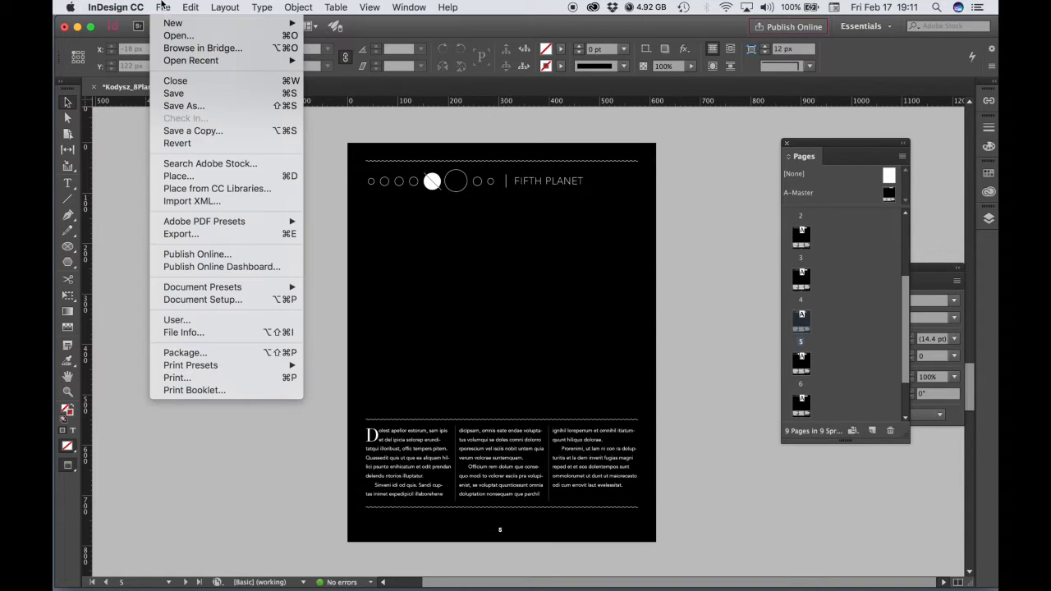
pyautogui.click(178, 175)
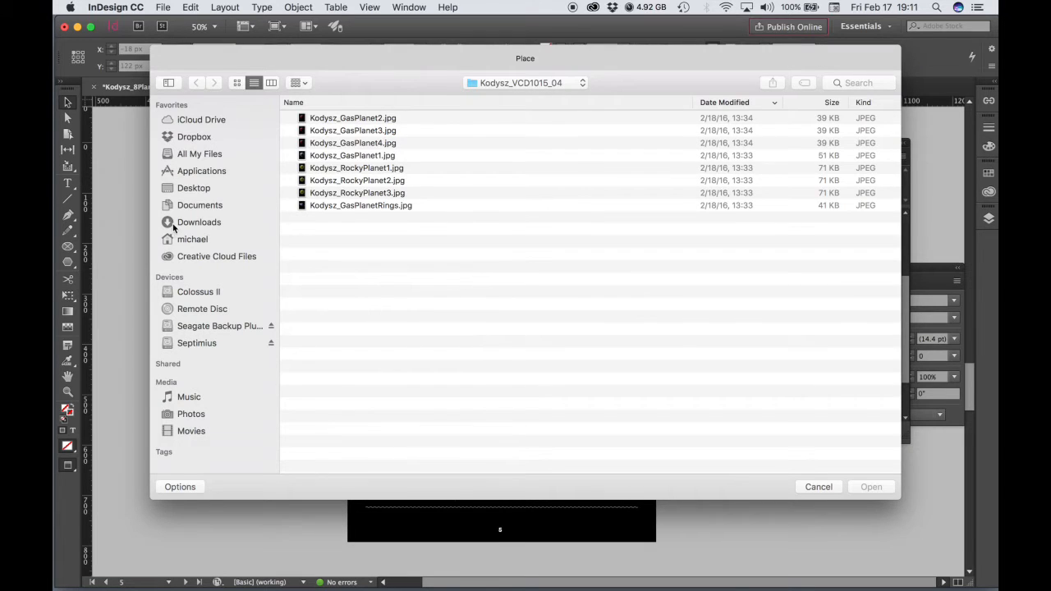
pyautogui.click(194, 189)
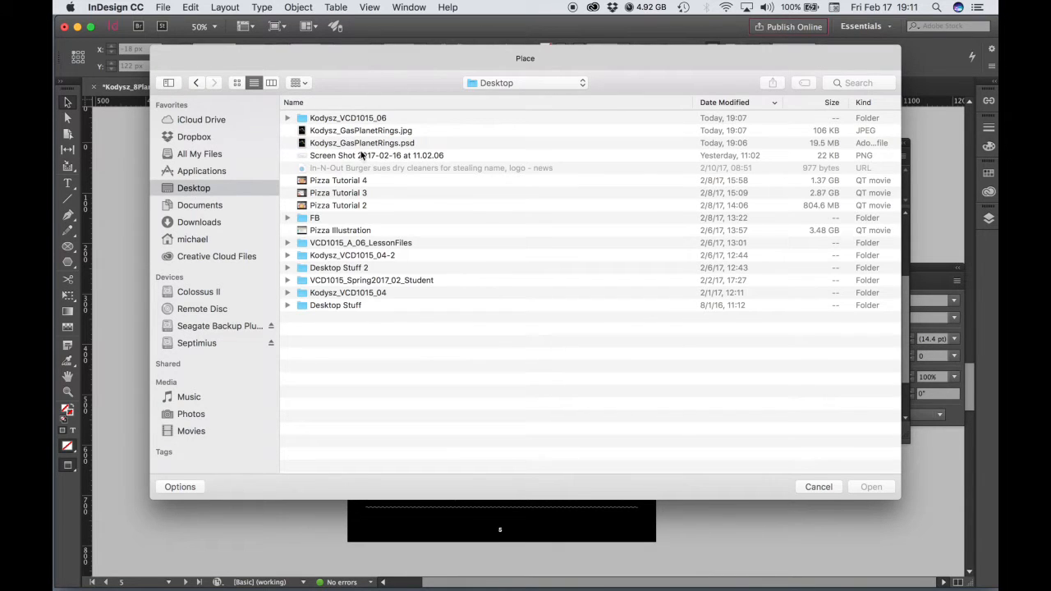
pyautogui.click(362, 132)
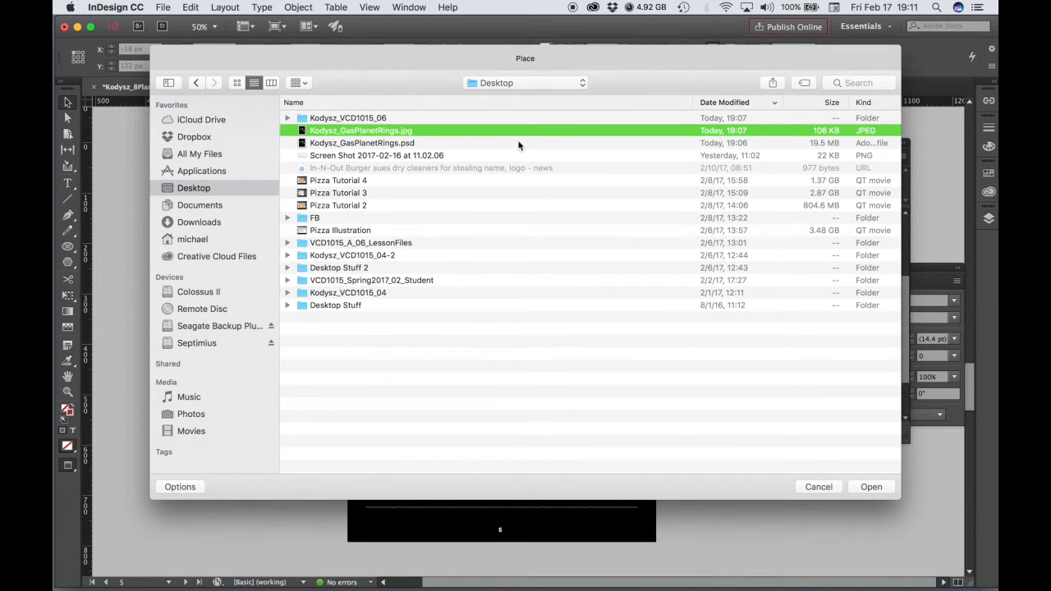
pyautogui.click(870, 487)
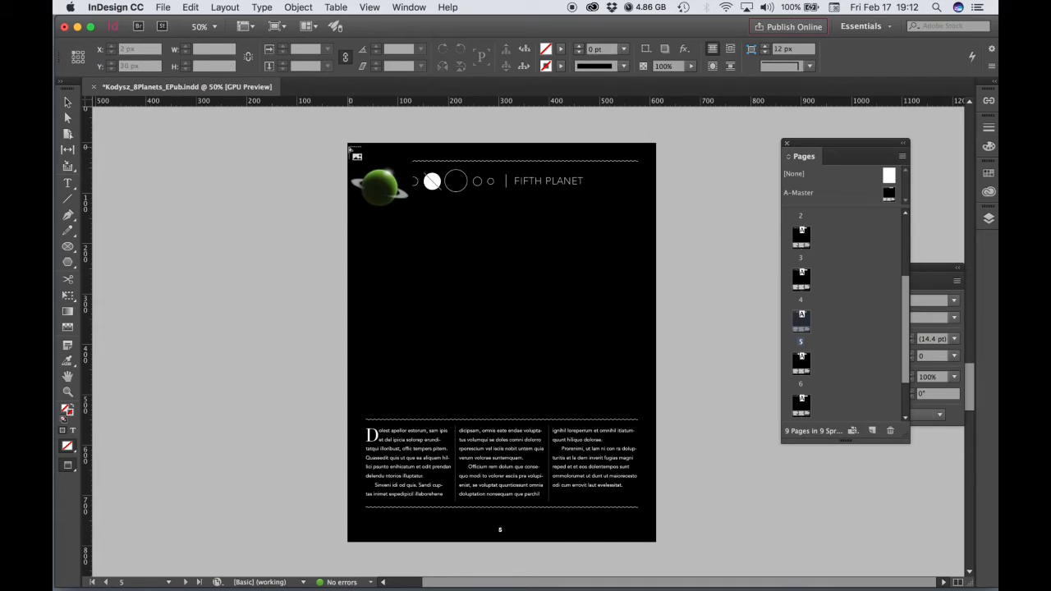
pyautogui.moveTo(350, 146); pyautogui.dragTo(670, 543)
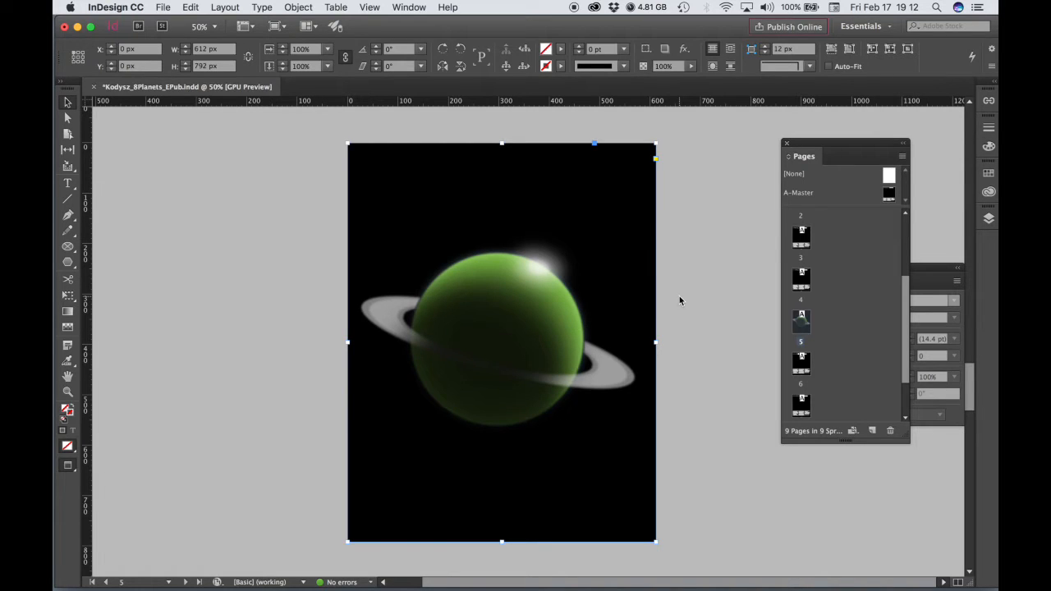
# - Send the placed planet image to the back of page 5's stacking order
pyautogui.rightClick(527, 193)
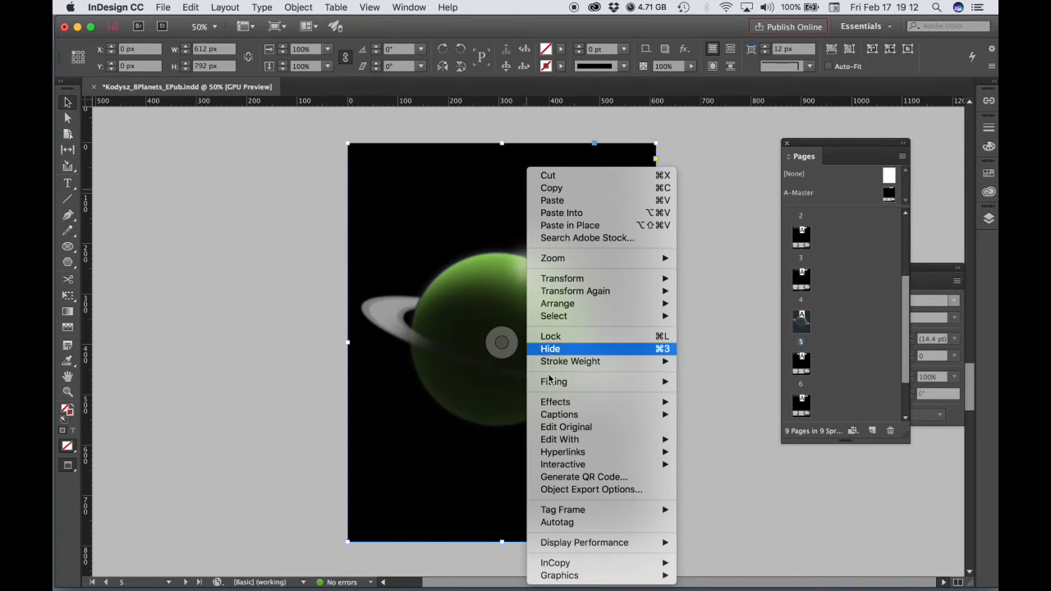
pyautogui.moveTo(548, 386)
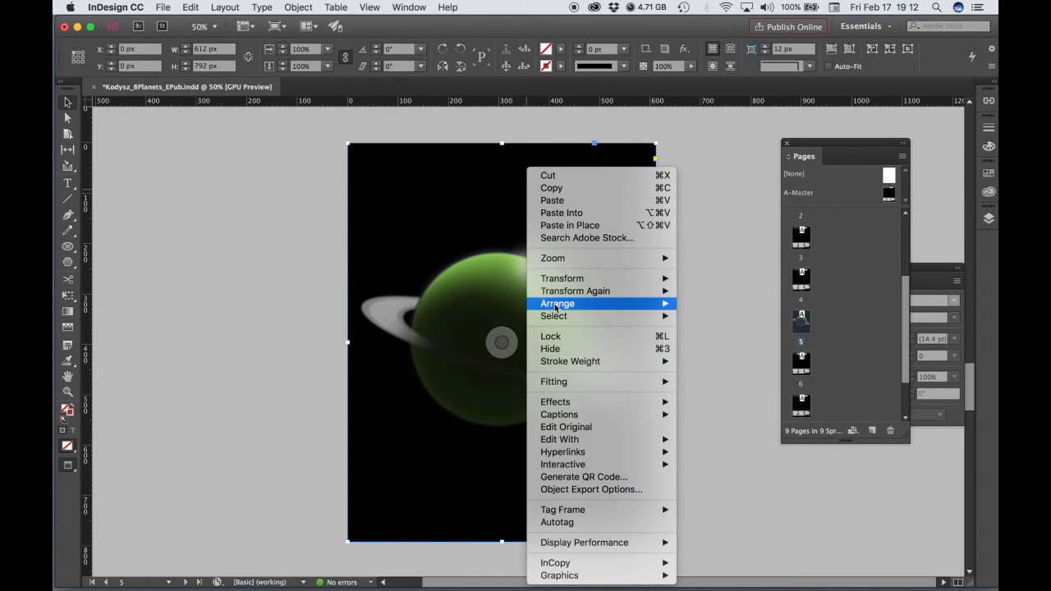
pyautogui.moveTo(556, 304)
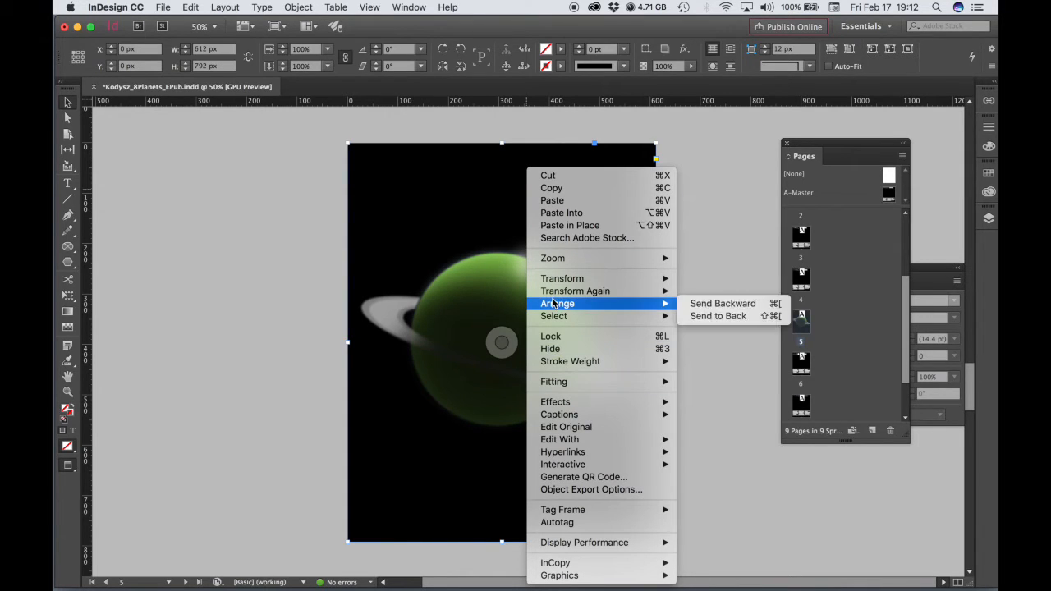
pyautogui.click(723, 317)
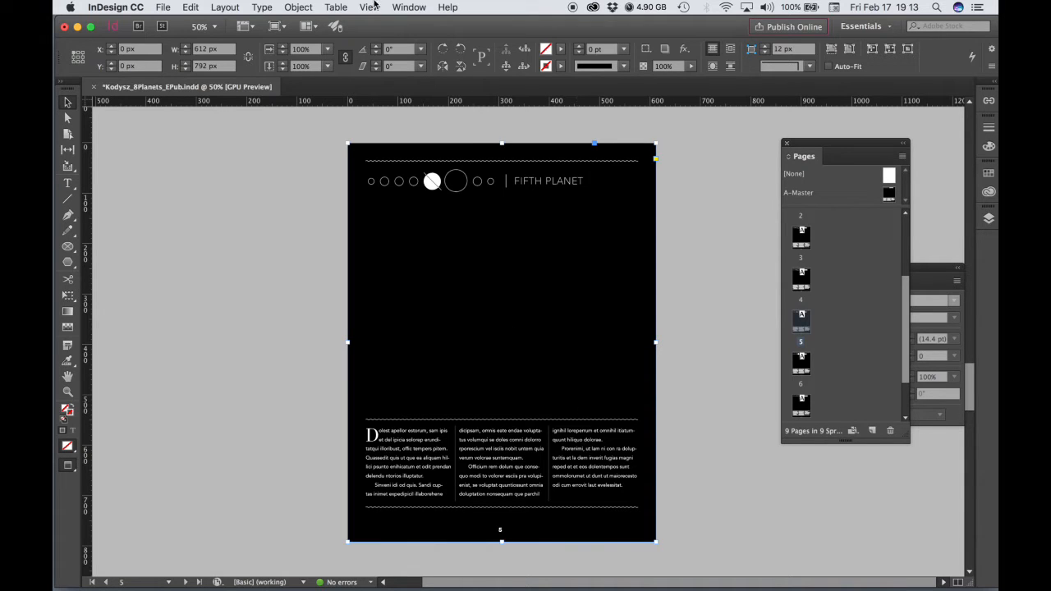
# - Set the screen mode to Normal and delete the black background frame covering the planet image on page 5
pyautogui.click(341, 7)
pyautogui.moveTo(312, 5)
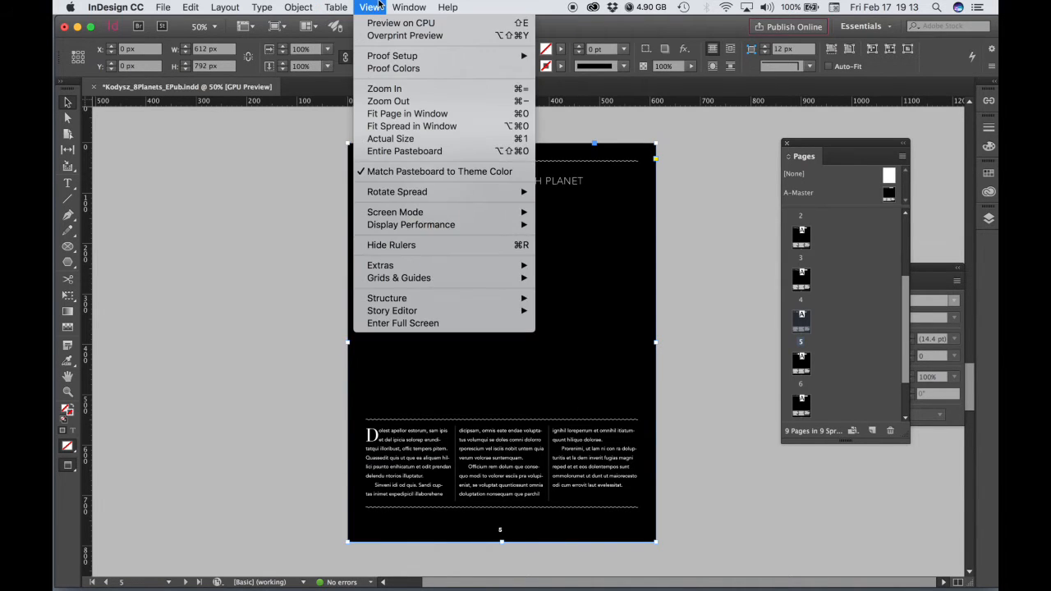
pyautogui.click(374, 6)
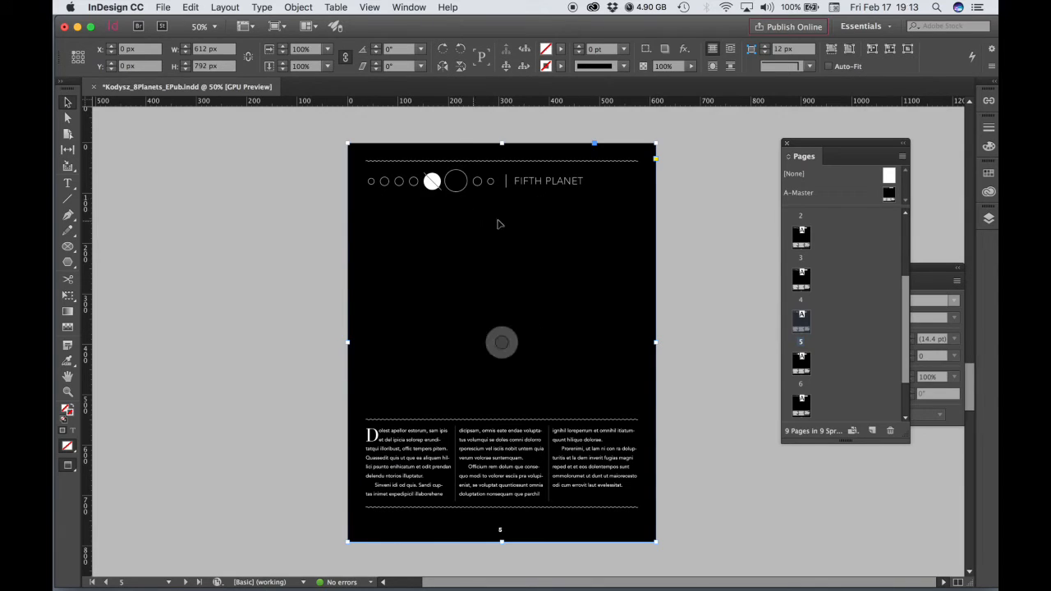
pyautogui.click(370, 6)
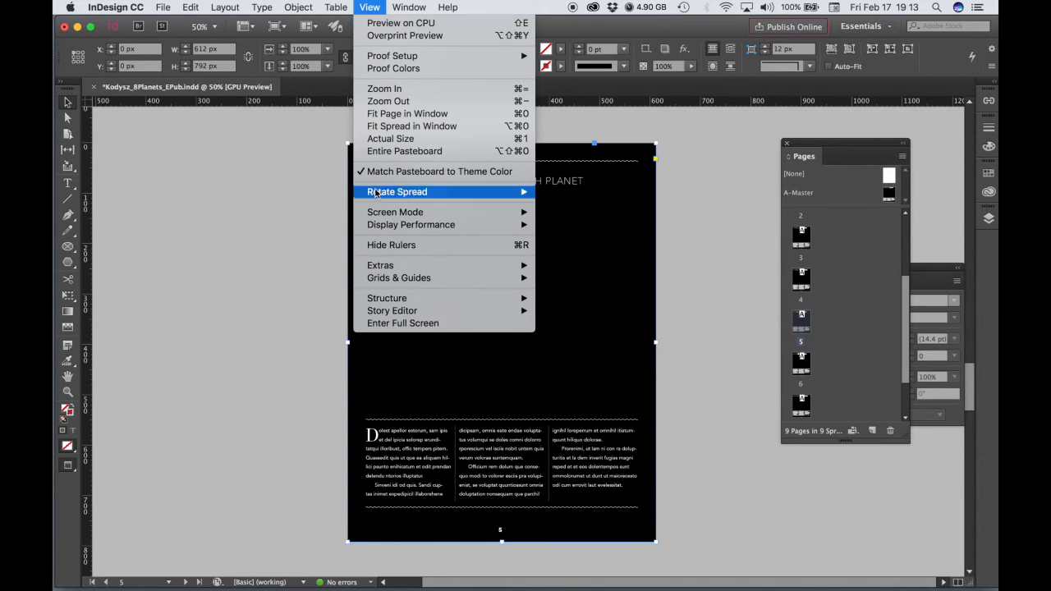
pyautogui.moveTo(376, 215)
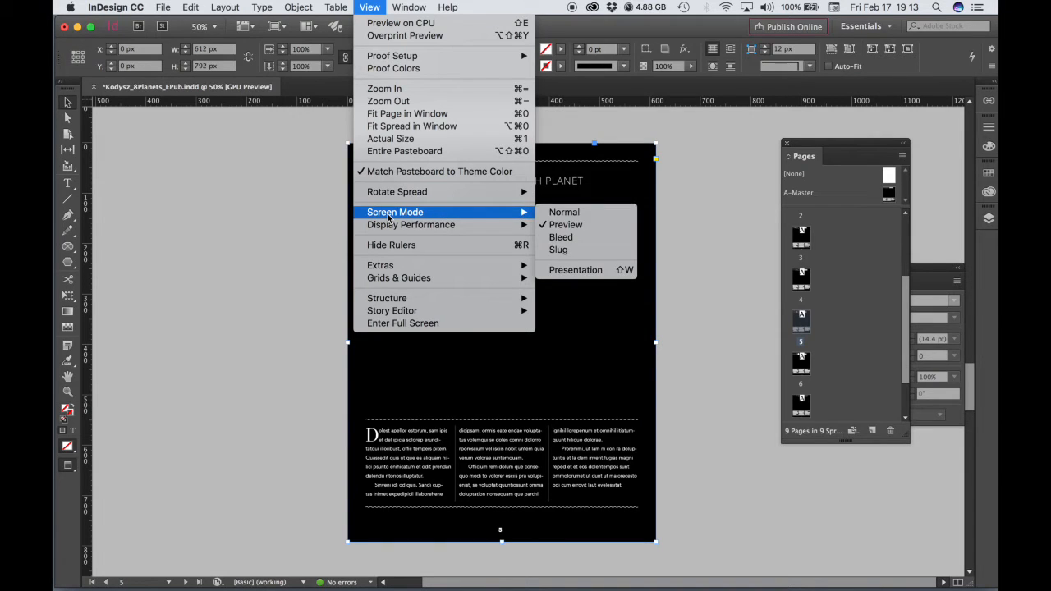
pyautogui.click(563, 212)
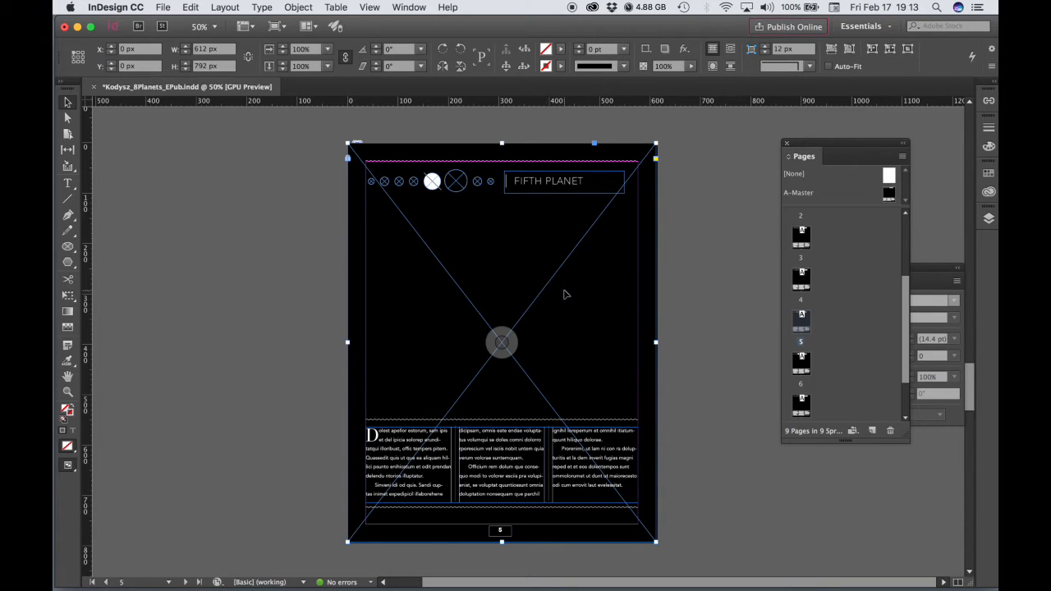
pyautogui.click(350, 165)
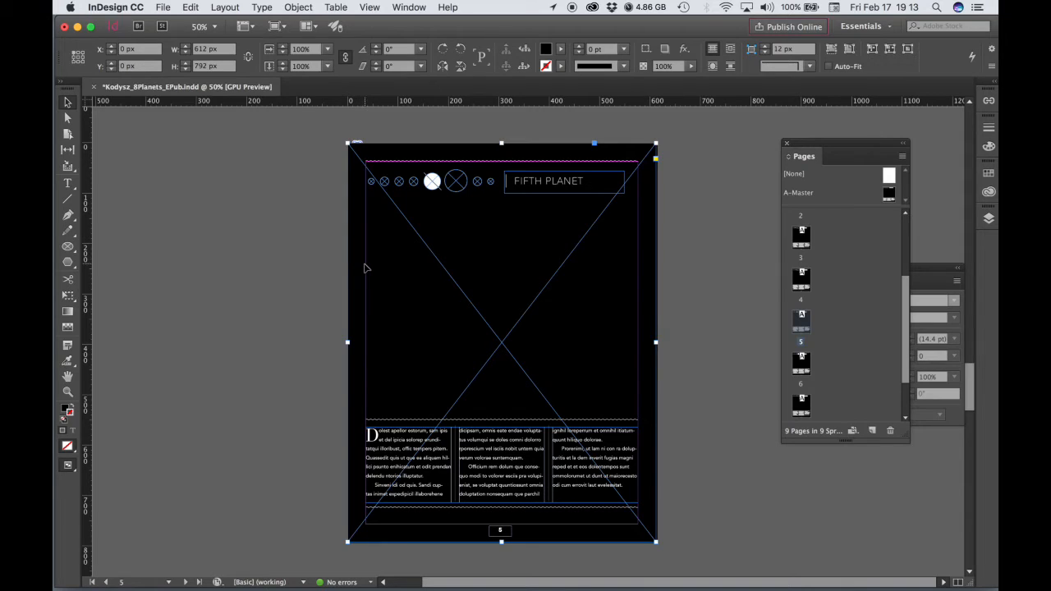
pyautogui.press('Delete')
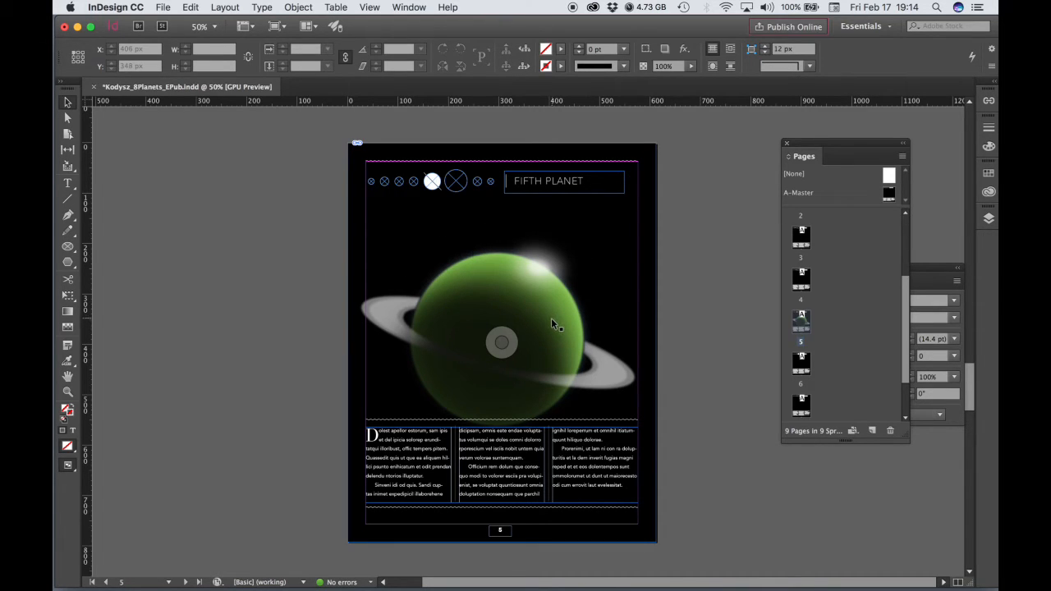
# - Try moving the planet image about 70 px up the page, and undo the move
pyautogui.moveTo(551, 318); pyautogui.dragTo(550, 281)
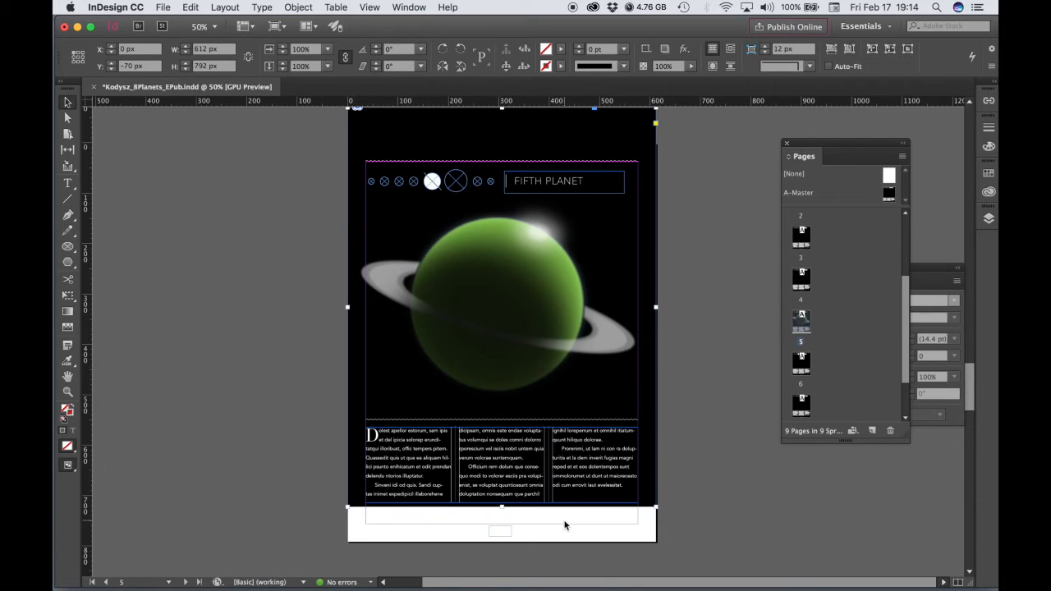
pyautogui.press('super+z')
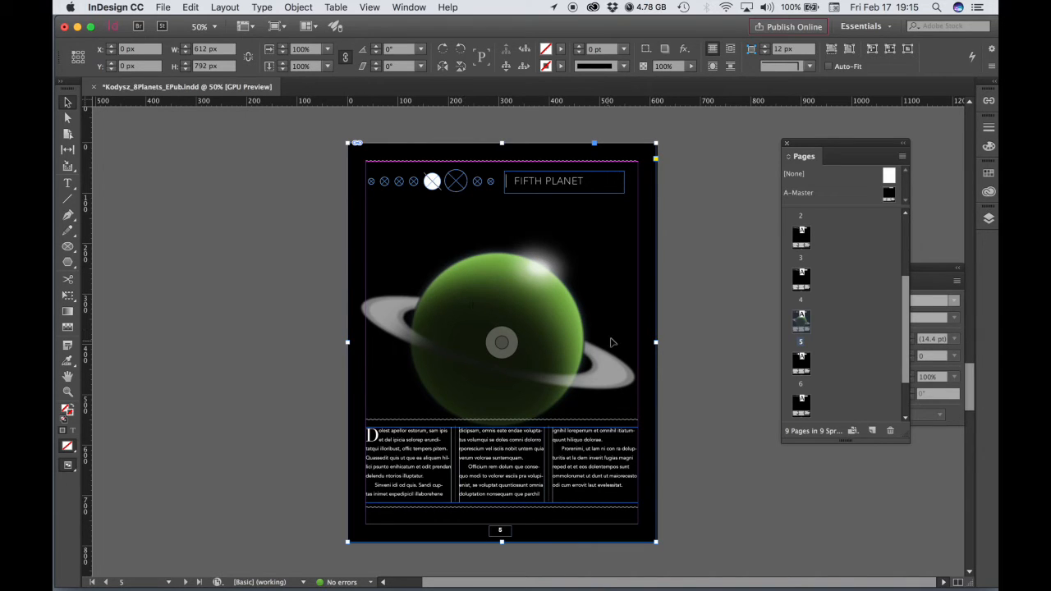
# - Switch to Photoshop and open Kodysz_GasPlanetRings.psd from the Desktop
pyautogui.moveTo(507, 587)
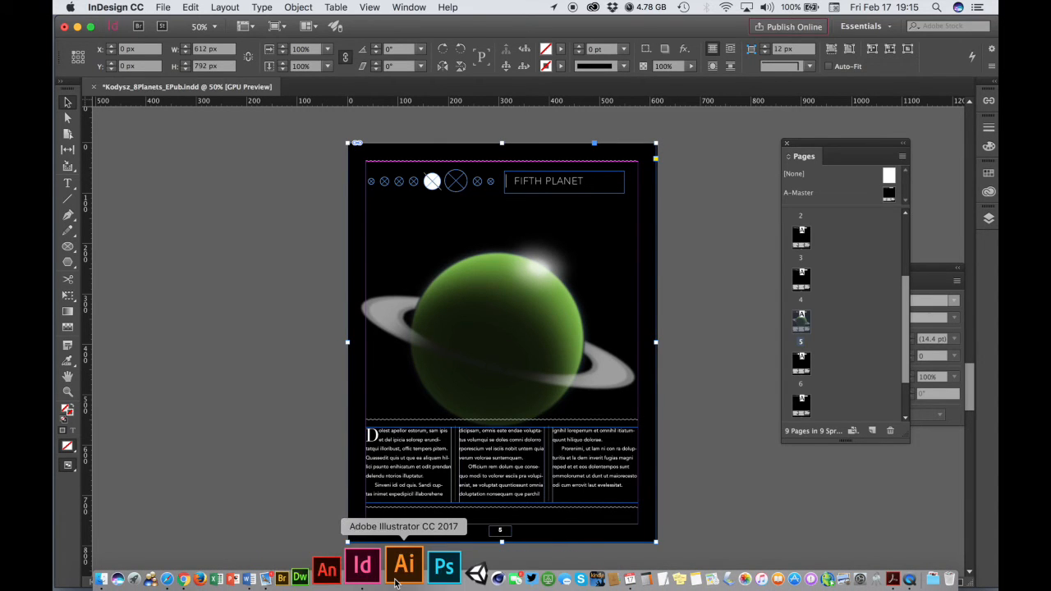
pyautogui.click(413, 577)
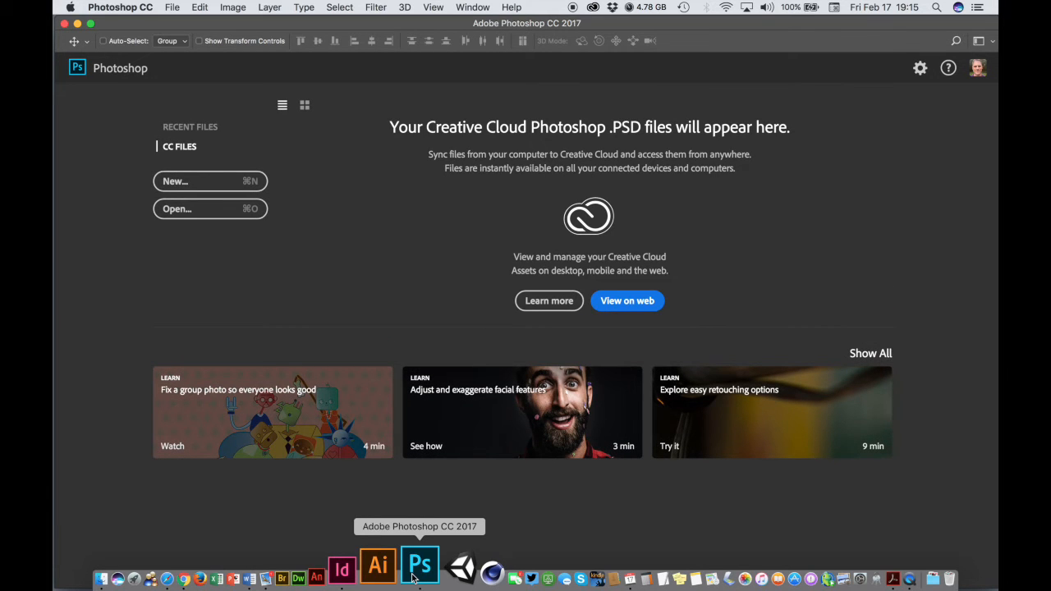
pyautogui.click(178, 7)
pyautogui.click(180, 35)
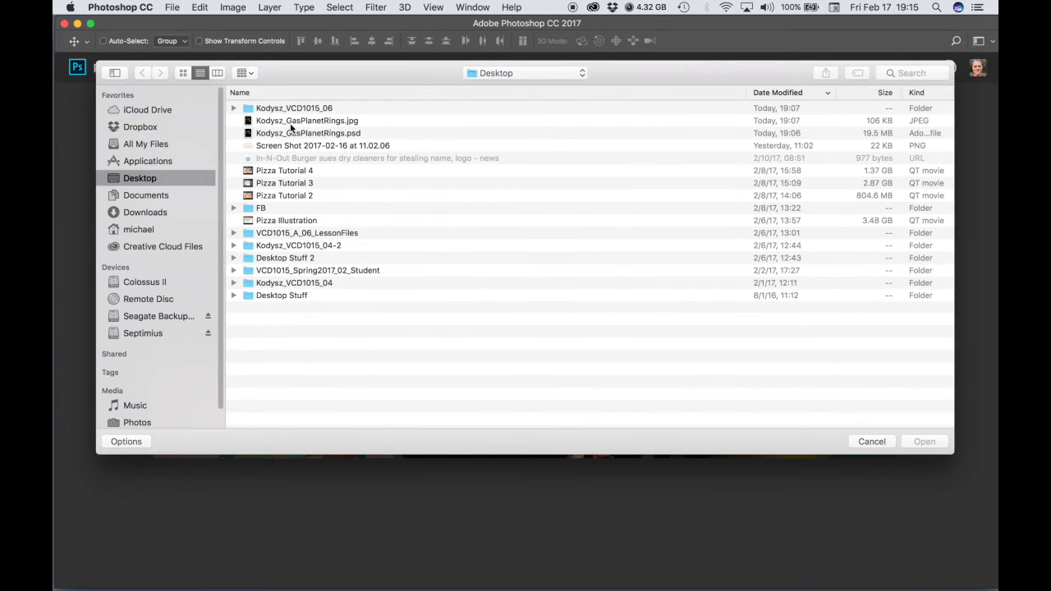
pyautogui.click(295, 134)
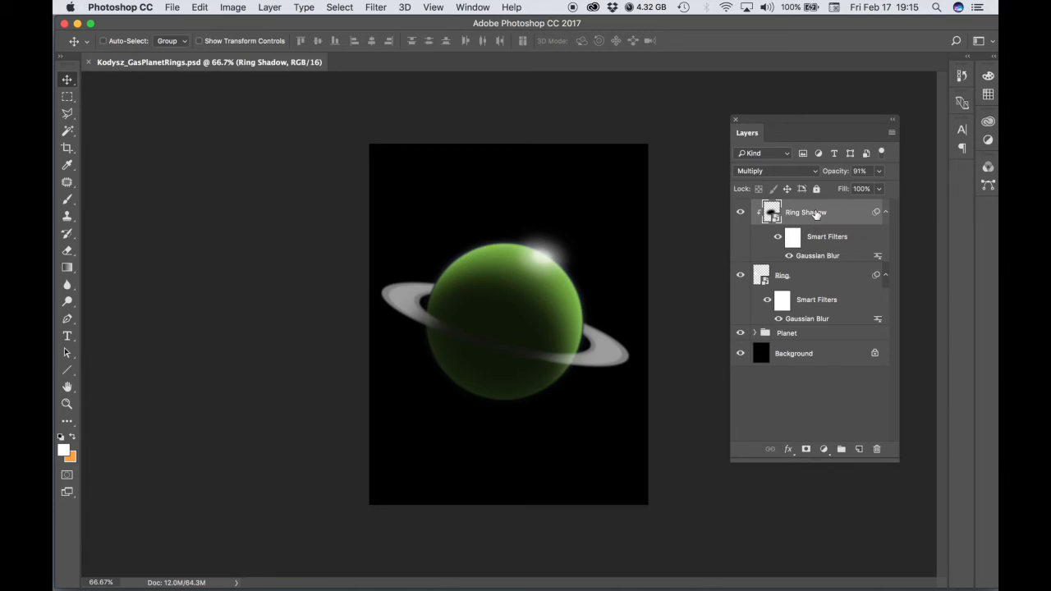
# - Move the Ring Shadow, Ring and Planet layers upward together and scale them proportionally to about 86%
pyautogui.keyDown('shift'); pyautogui.click(792, 335); pyautogui.keyUp('shift')
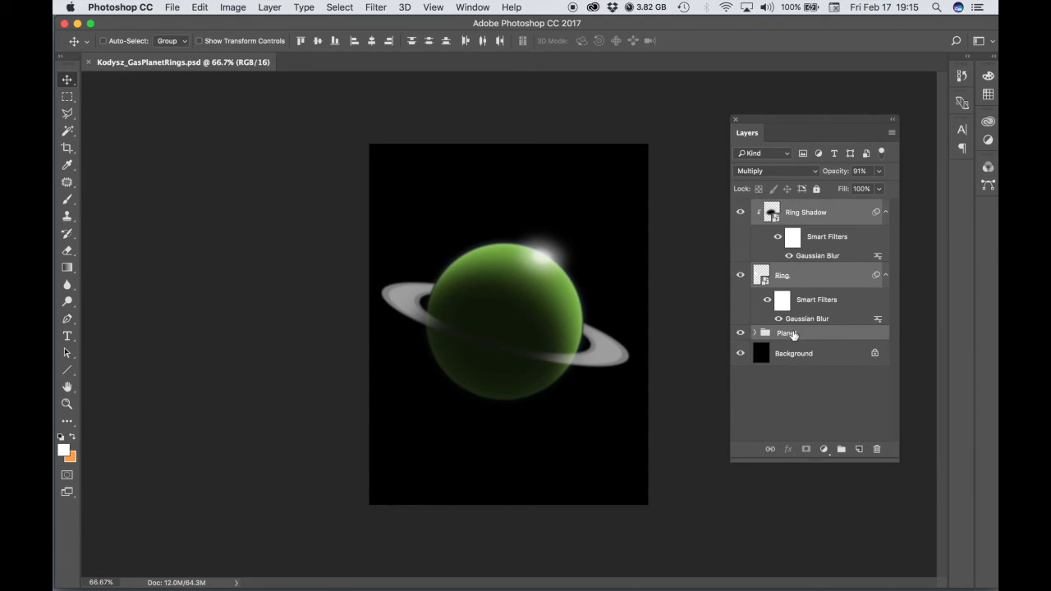
pyautogui.moveTo(520, 335); pyautogui.dragTo(525, 298)
pyautogui.hotkey('ctrl', 't')
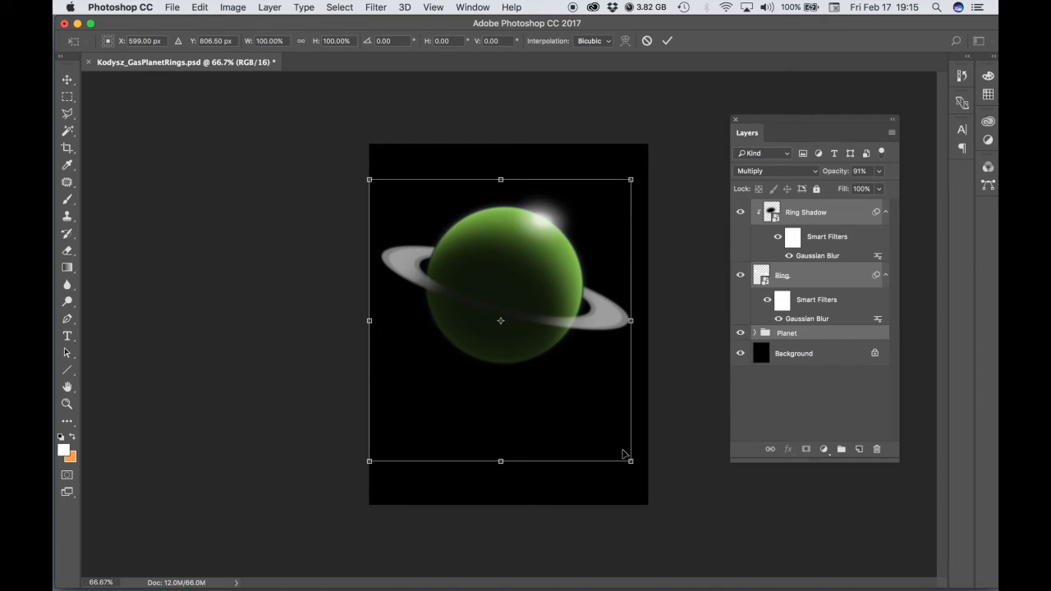
pyautogui.moveTo(631, 461); pyautogui.dragTo(618, 437)
pyautogui.moveTo(534, 336); pyautogui.dragTo(532, 327)
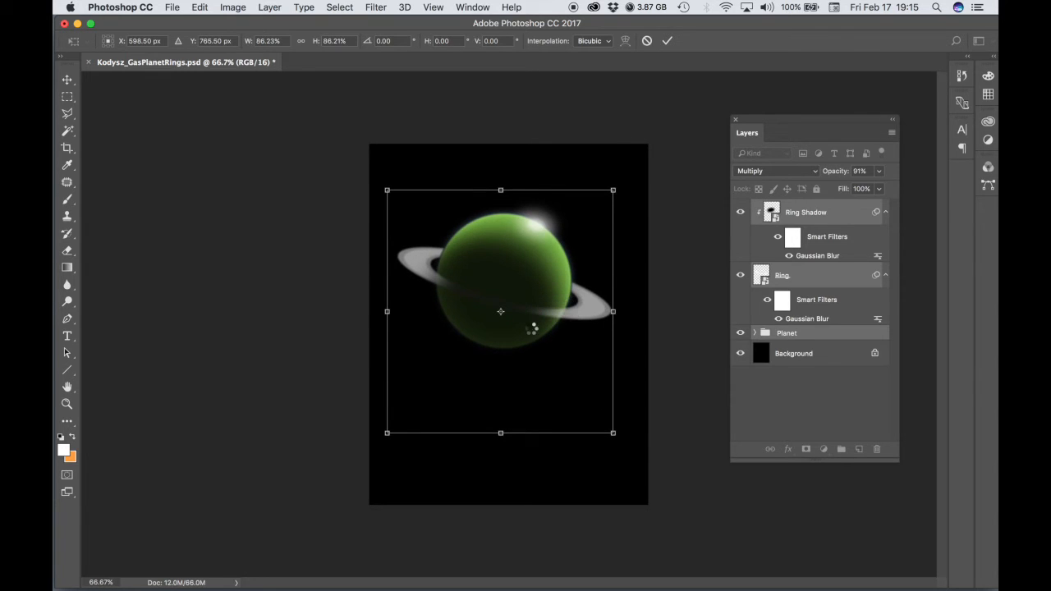
pyautogui.press('Return')
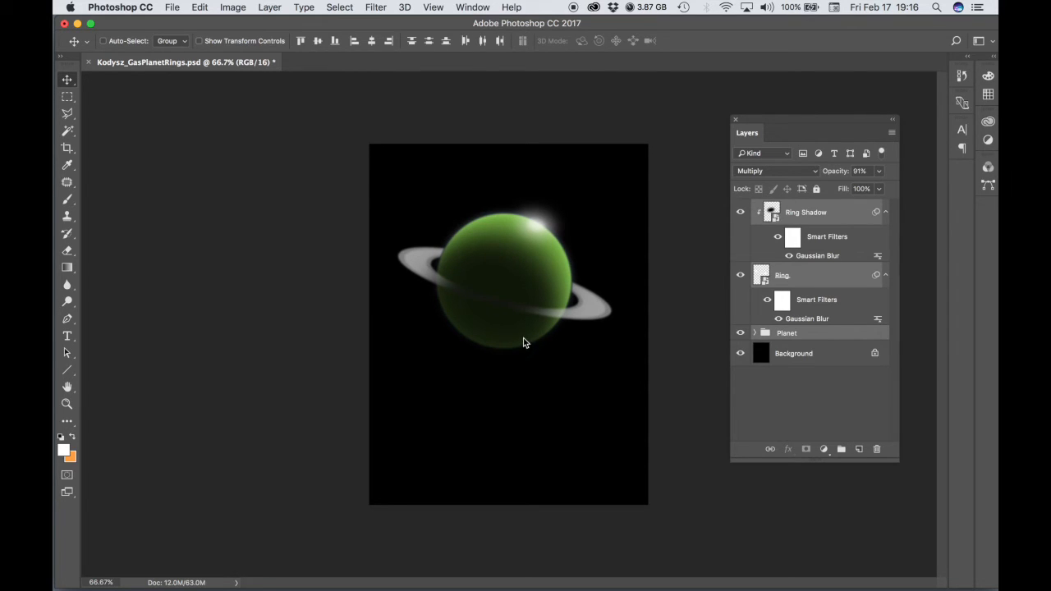
# - Nudge the selected ring and planet layers slightly to the right
pyautogui.press('Right')
pyautogui.press('Right')
pyautogui.press('Right')
pyautogui.press('Right')
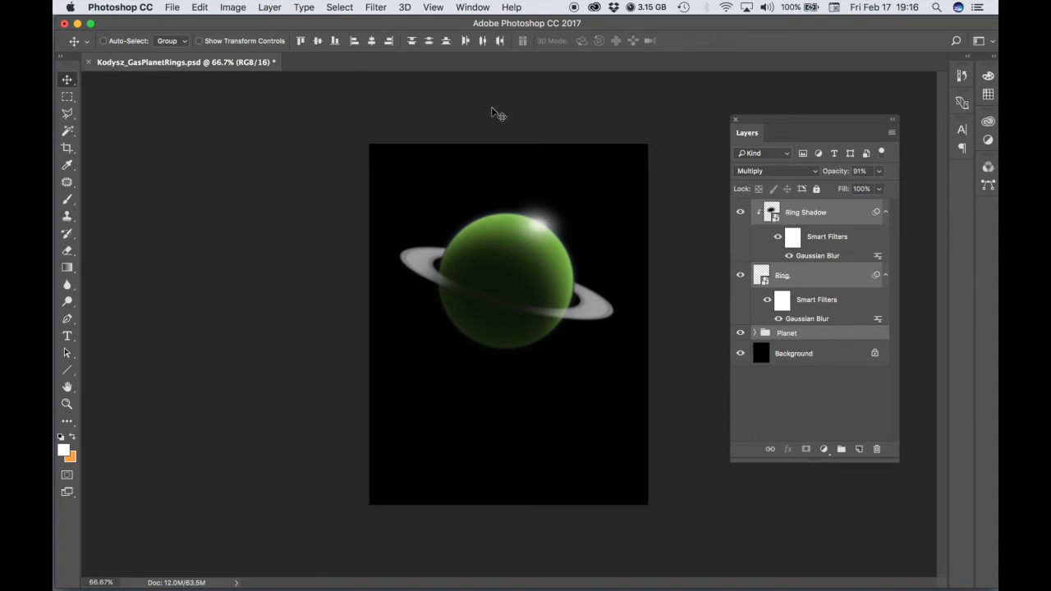
# - Save the artwork as a JPEG on the Desktop, replacing Kodysz_GasPlanetRings.jpg, with quality 10 Maximum and Baseline ("Standard") format
pyautogui.click(173, 7)
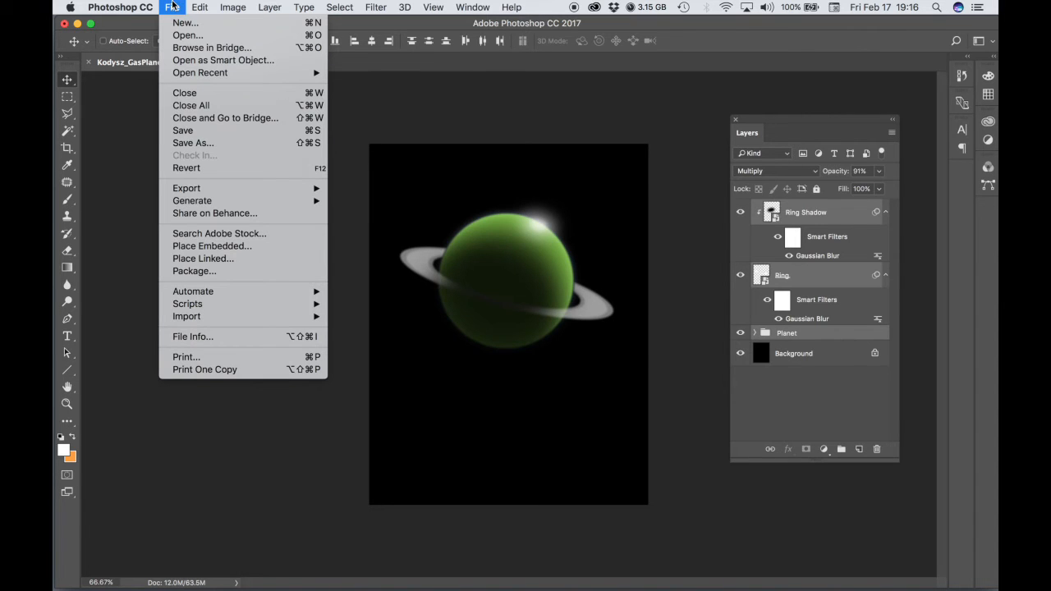
pyautogui.click(201, 146)
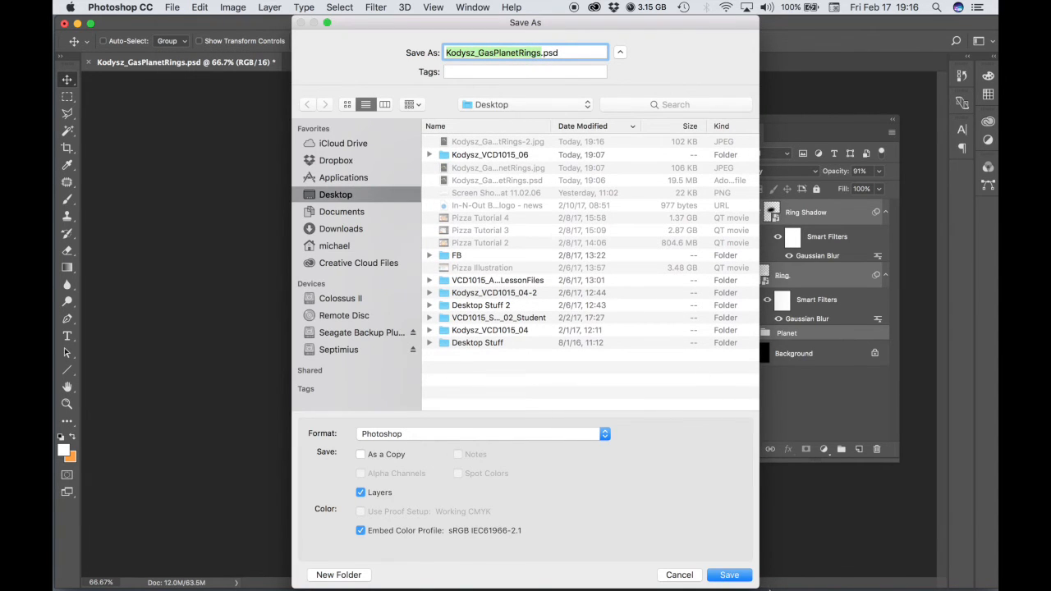
pyautogui.click(423, 433)
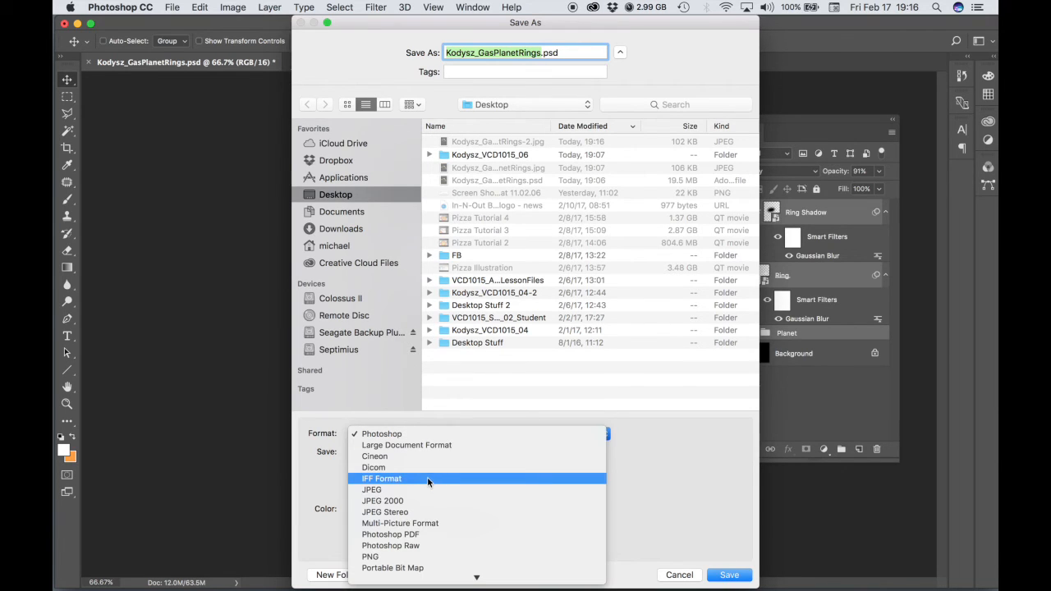
pyautogui.click(422, 489)
pyautogui.click(724, 578)
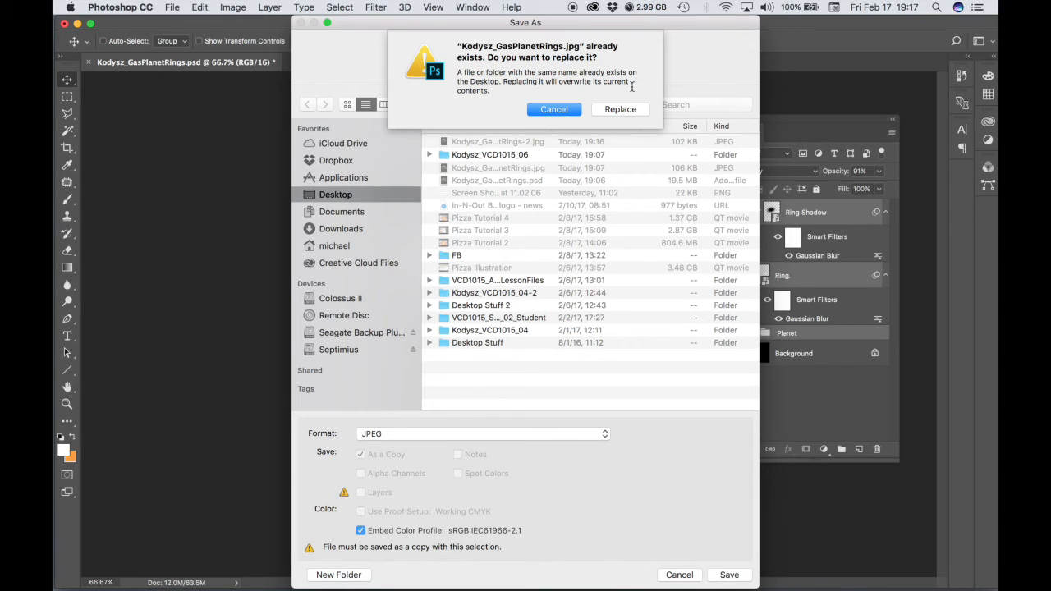
pyautogui.click(615, 110)
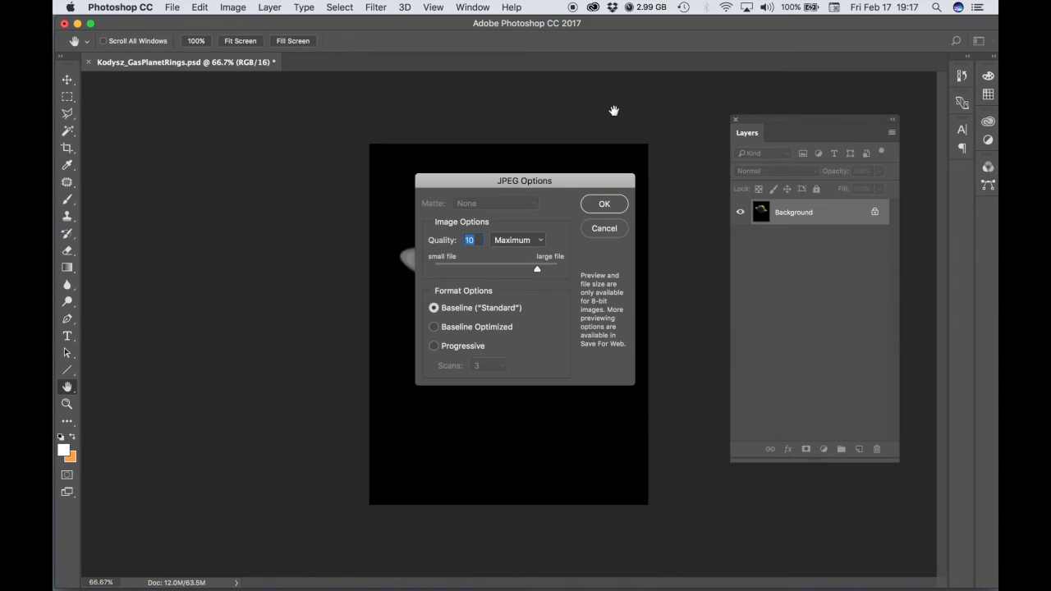
pyautogui.click(606, 206)
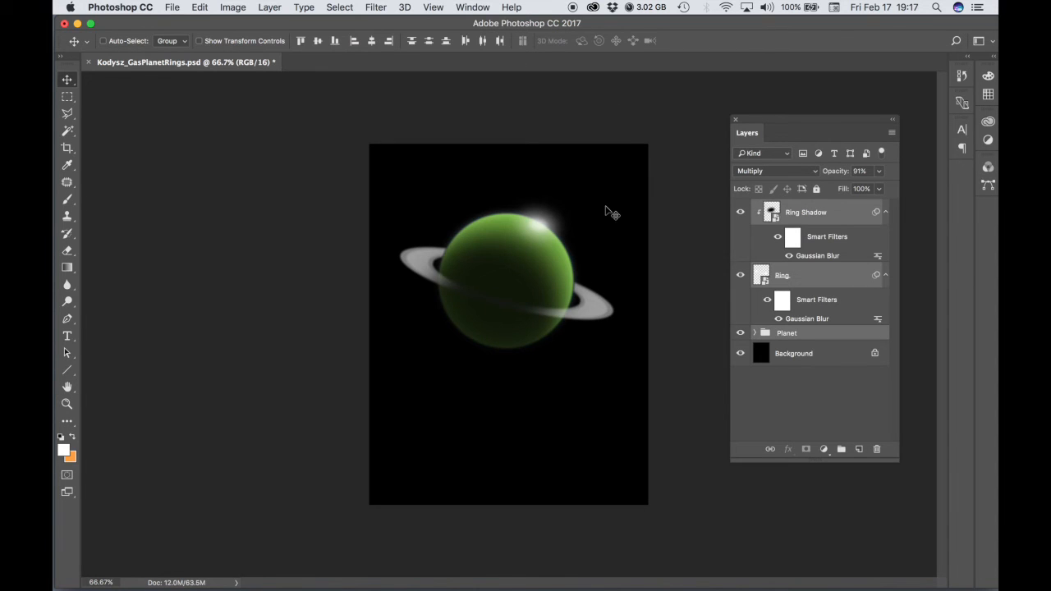
# - Switch to InDesign and update the modified link of the ringed planet image on page 5
pyautogui.moveTo(585, 585)
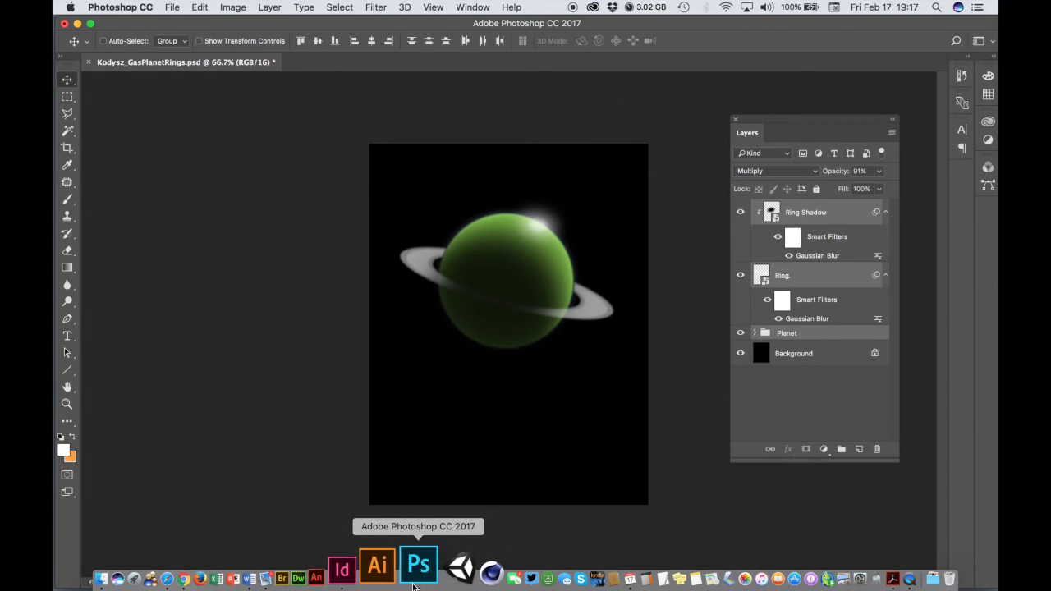
pyautogui.click(376, 573)
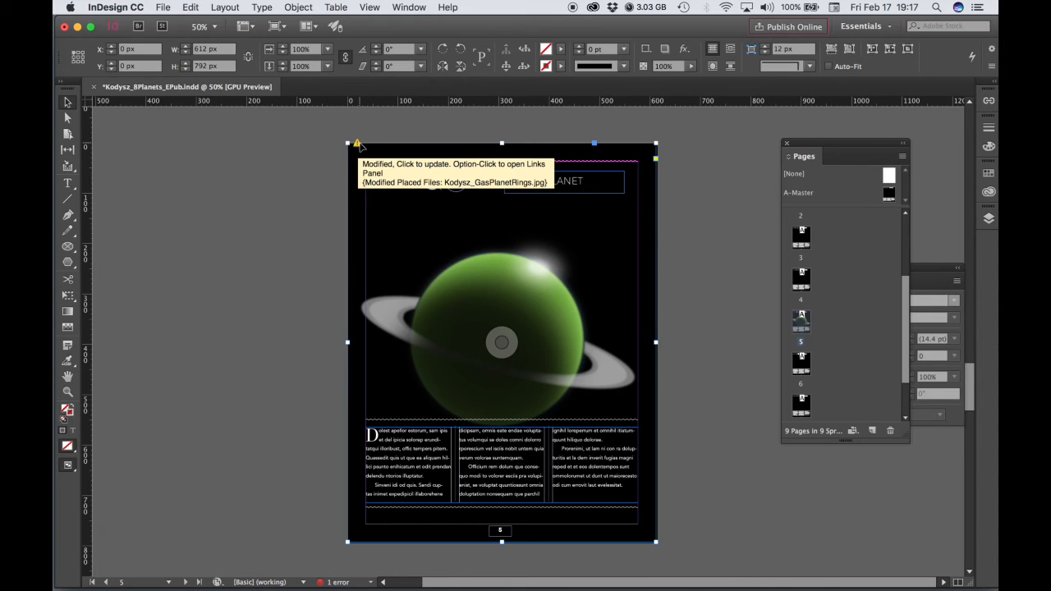
pyautogui.click(358, 144)
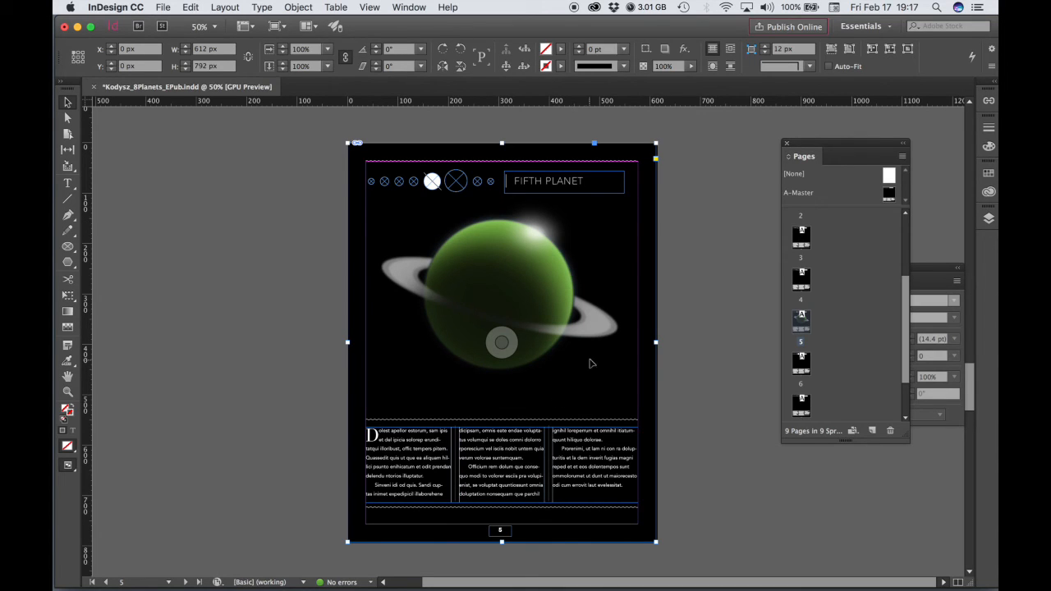
# - Switch to Photoshop and move the selected Ring Shadow, Ring and Planet layers slightly upward
pyautogui.click(420, 585)
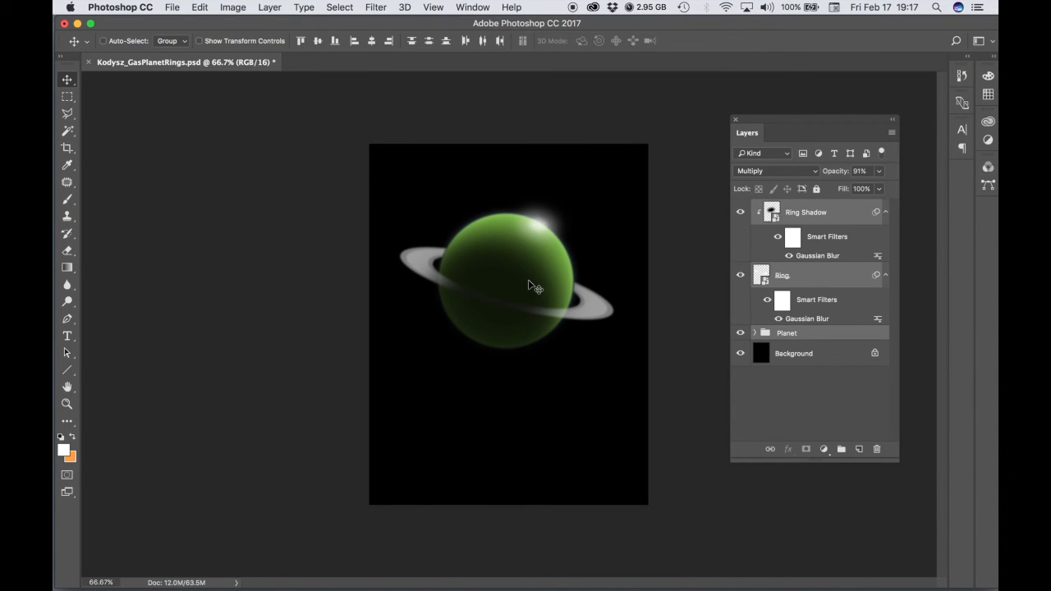
pyautogui.moveTo(533, 284); pyautogui.dragTo(528, 274)
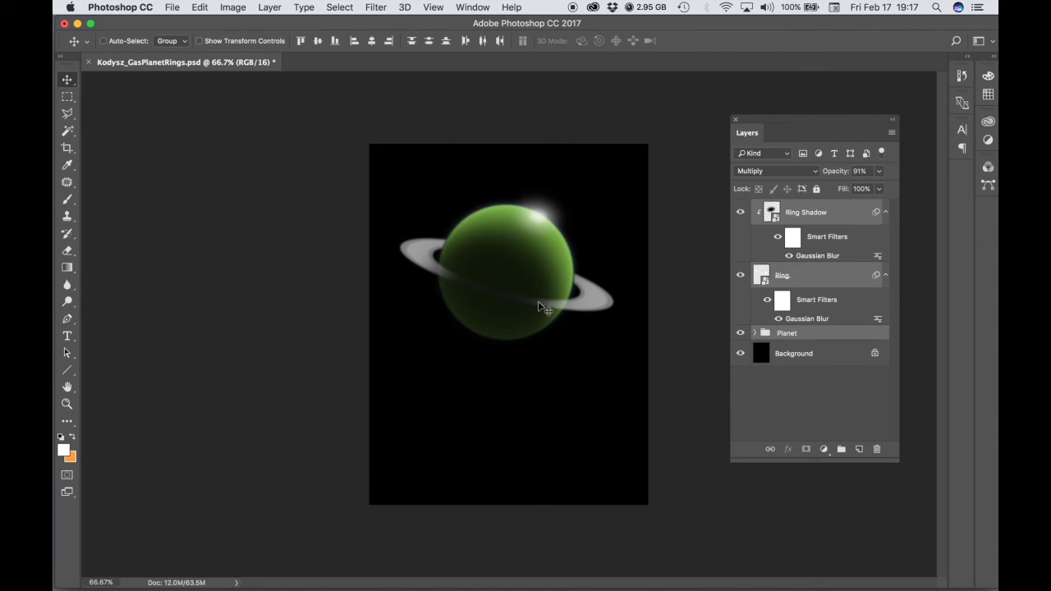
# - Save the repositioned planet as a JPEG over Kodysz_GasPlanetRings.jpg again, keeping quality 10 and the Baseline ("Standard") option
pyautogui.click(169, 7)
pyautogui.moveTo(179, 190)
pyautogui.click(193, 142)
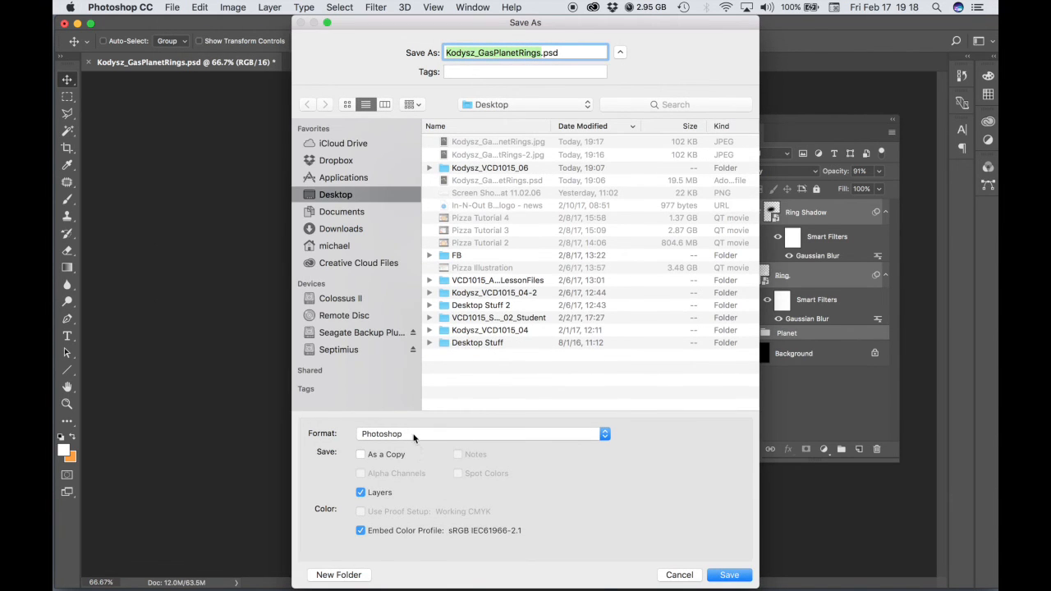
pyautogui.click(414, 434)
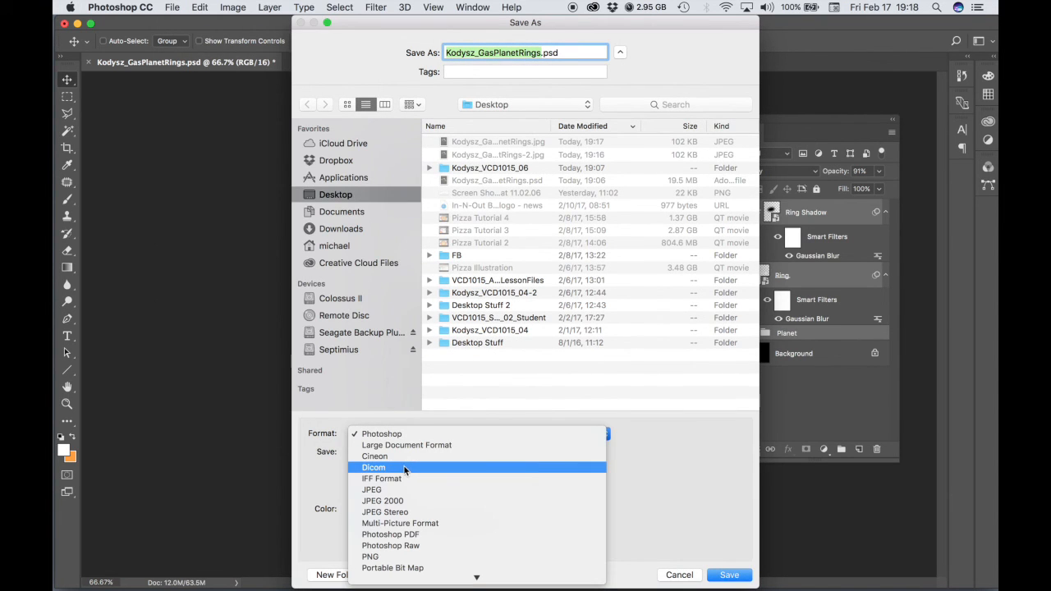
pyautogui.click(395, 490)
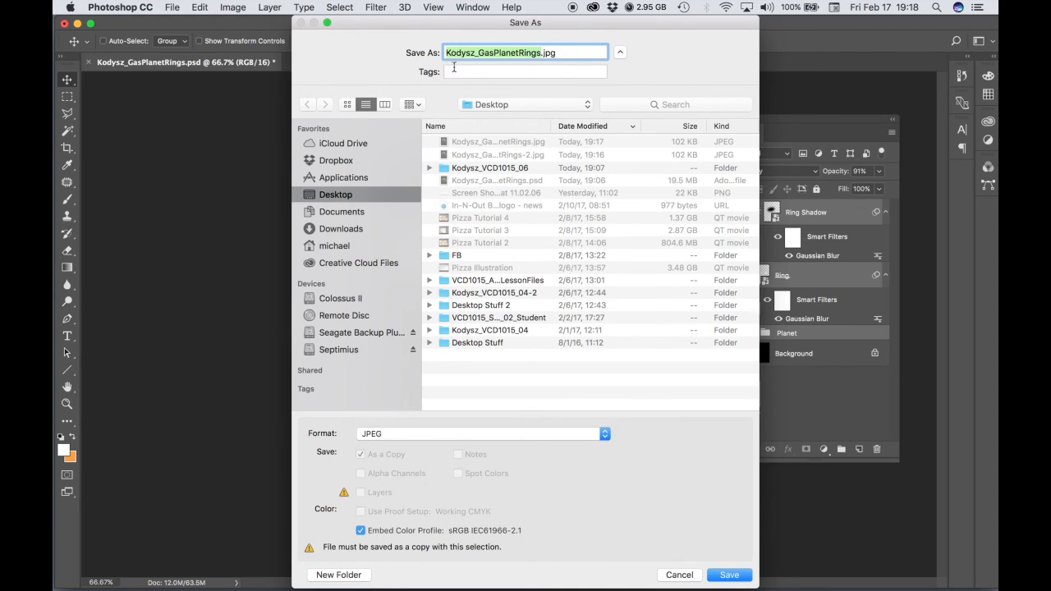
pyautogui.click(743, 572)
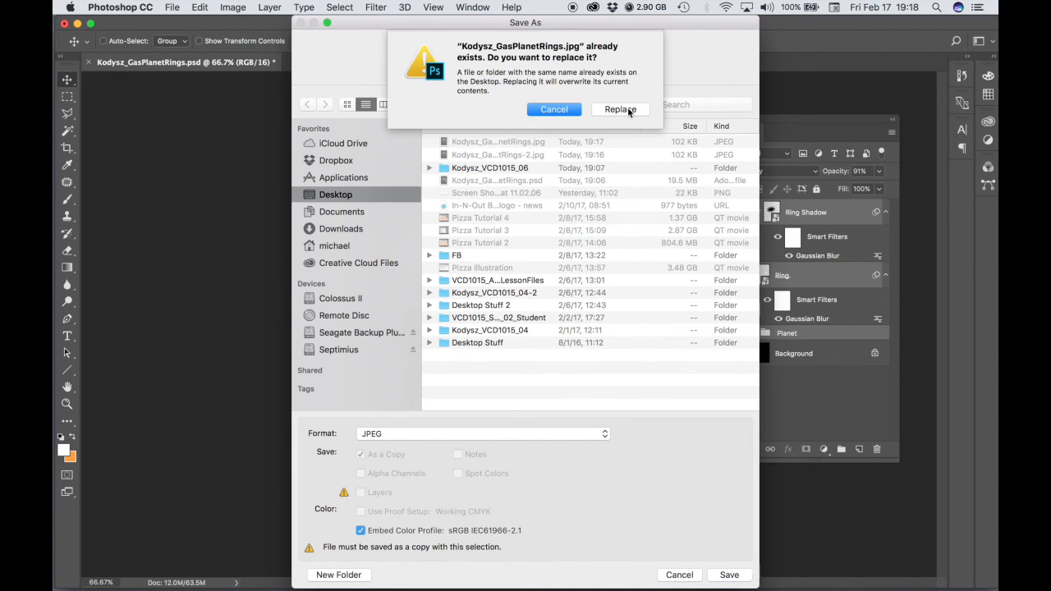
pyautogui.click(621, 109)
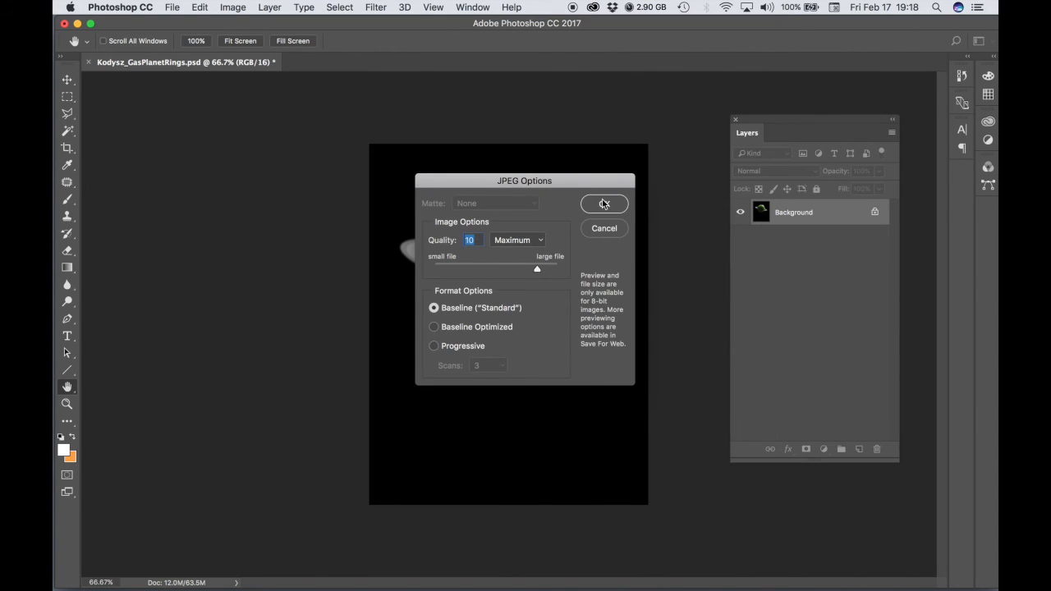
pyautogui.press('Return')
# - Return to InDesign and refresh the modified Kodysz_GasPlanetRings.jpg link on page 5
pyautogui.moveTo(387, 581)
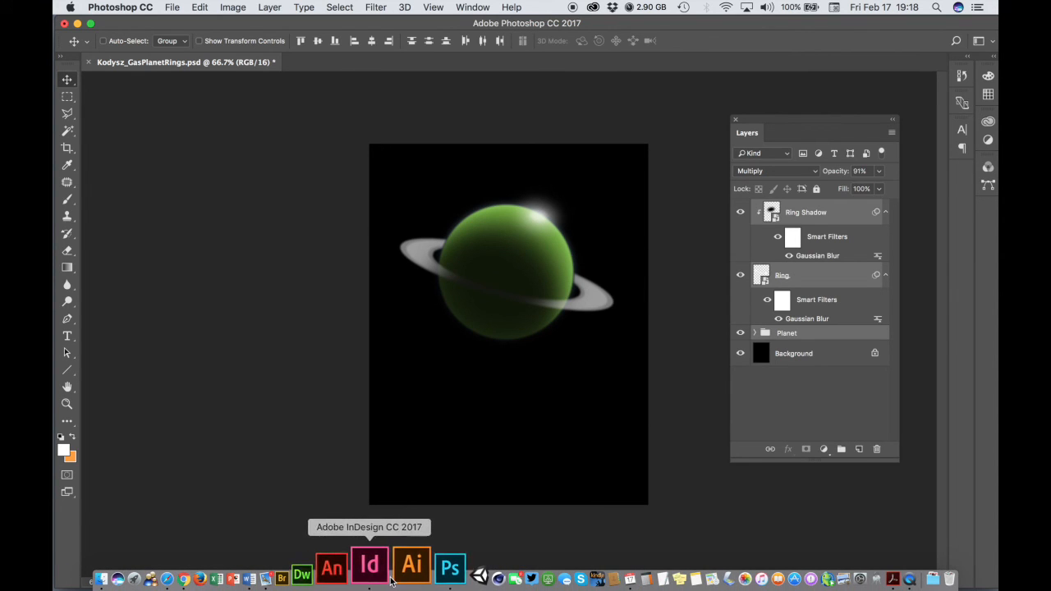
pyautogui.click(376, 566)
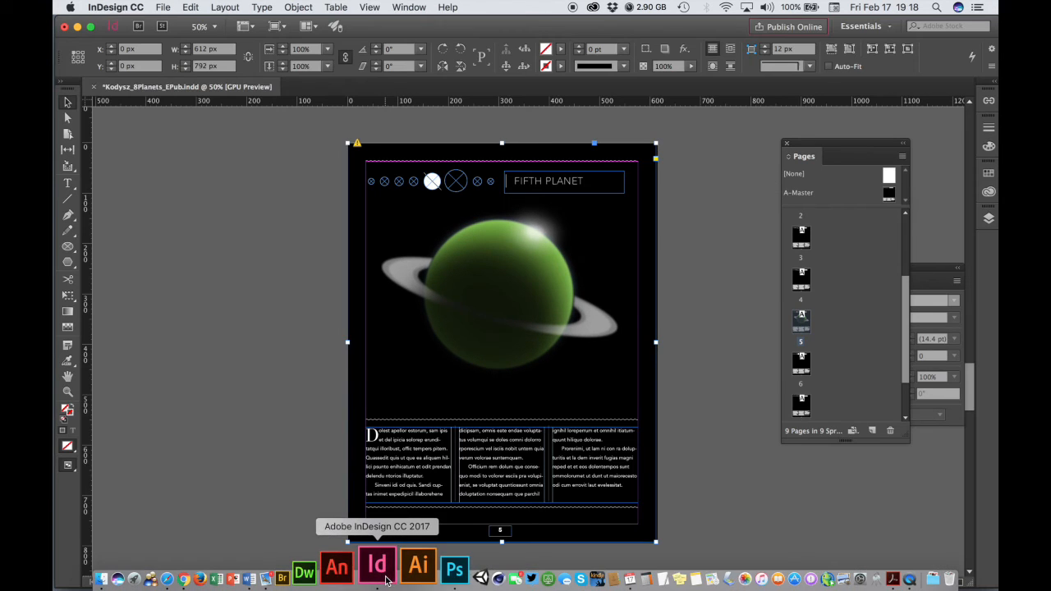
pyautogui.click(357, 145)
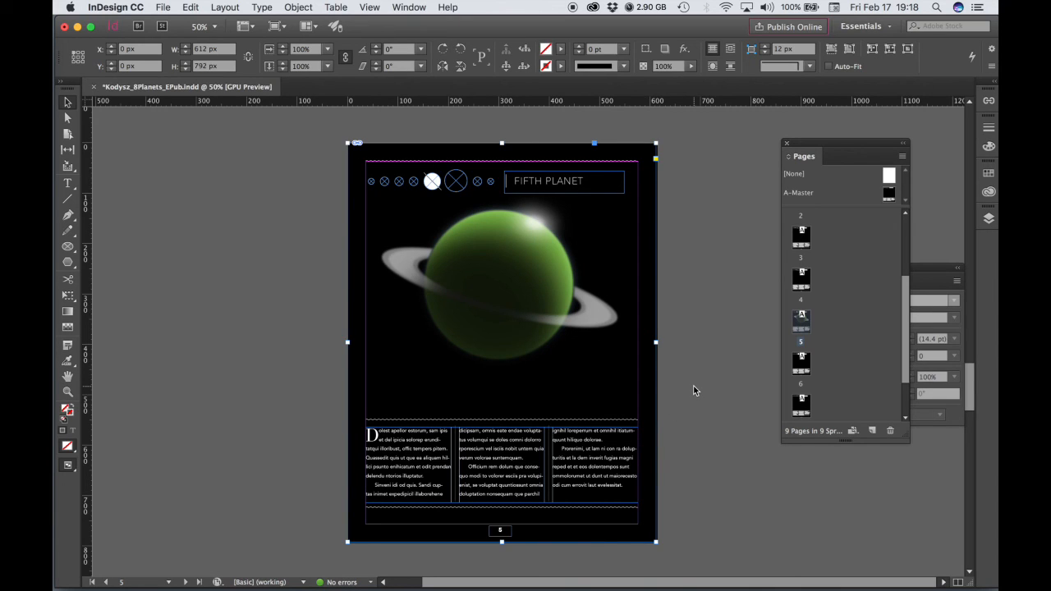
# - Set the screen mode to Preview to check the page 5 layout without guides and frame edges
pyautogui.click(377, 6)
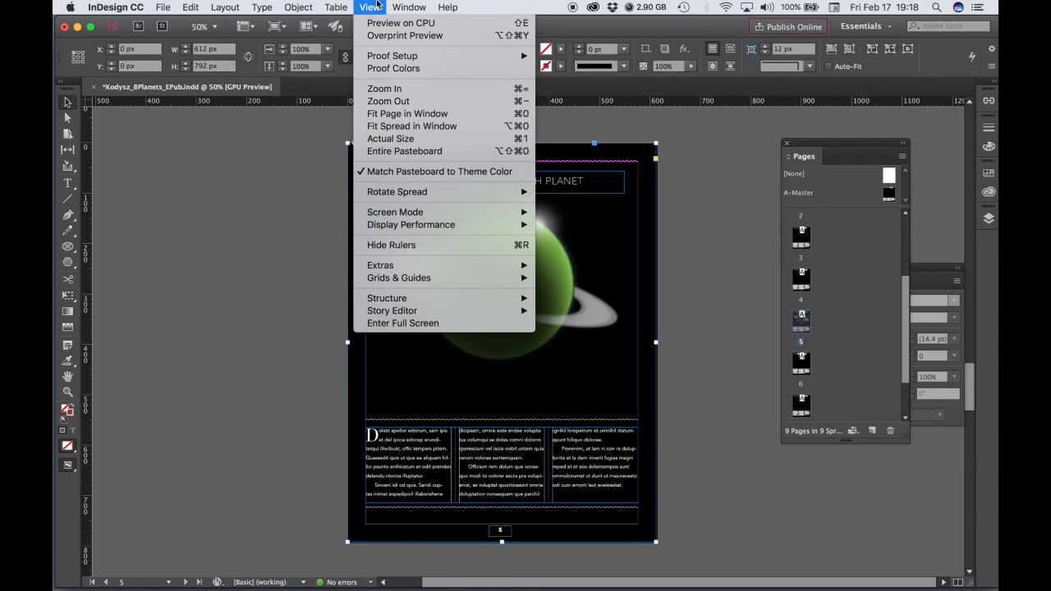
pyautogui.moveTo(387, 215)
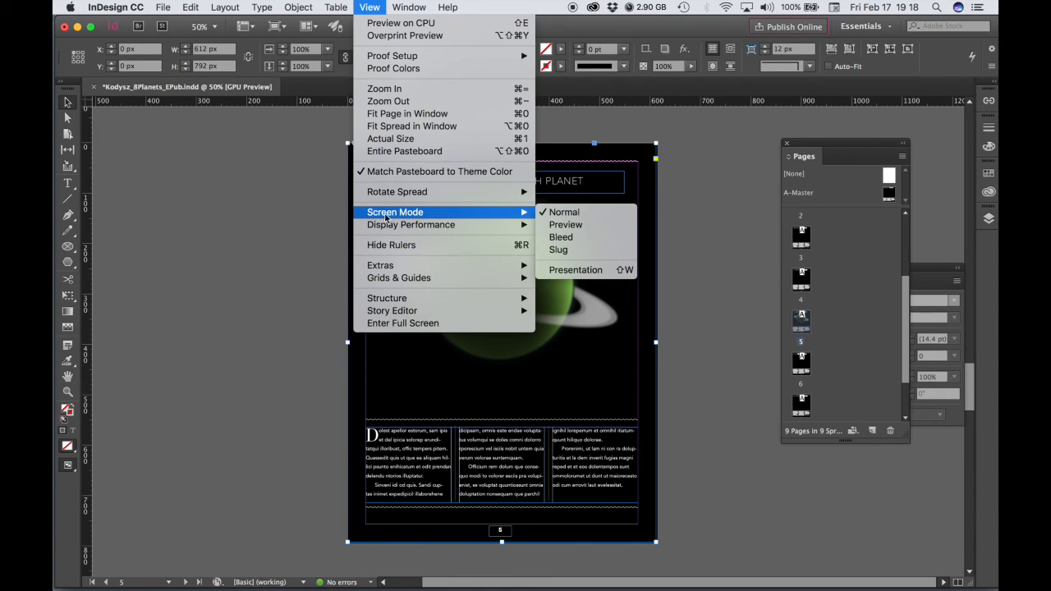
pyautogui.click(585, 230)
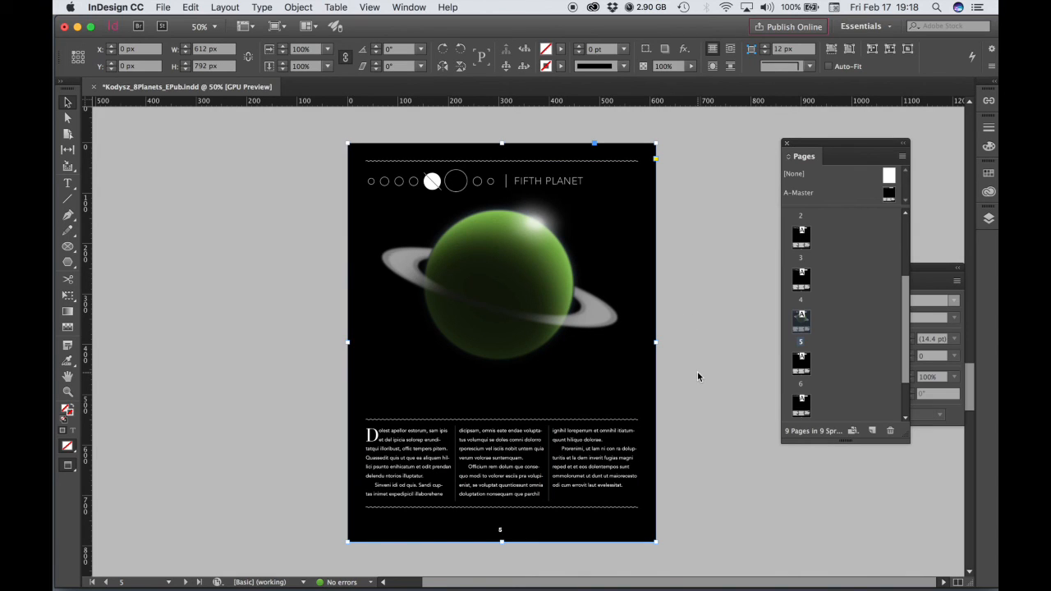